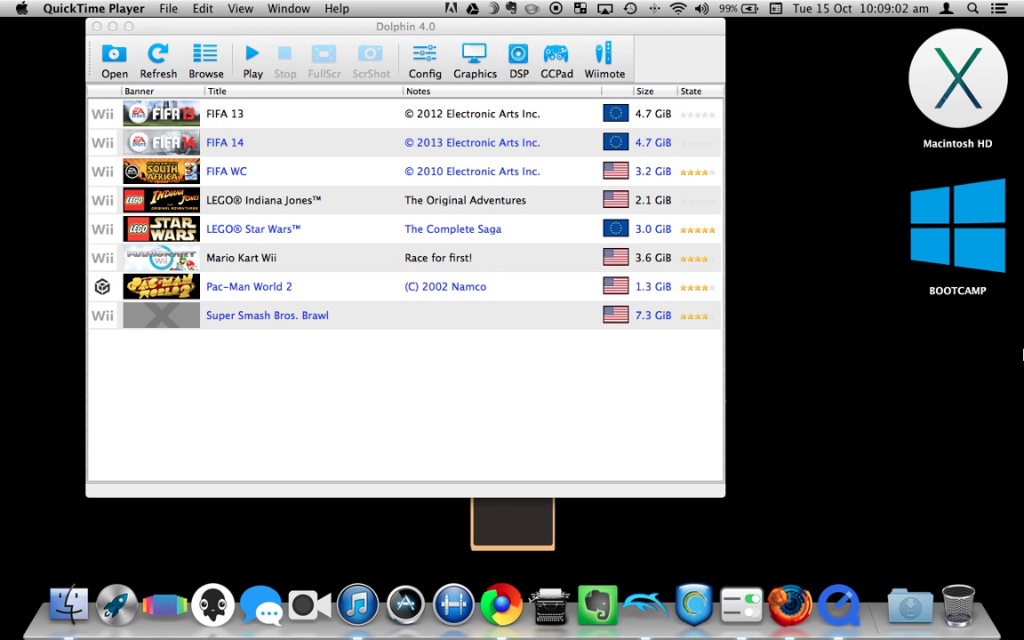
# Step: Launch Mario Kart Wii, pass the title screen with the top-left license, then request stopping emulation
pyautogui.doubleClick(230, 258)
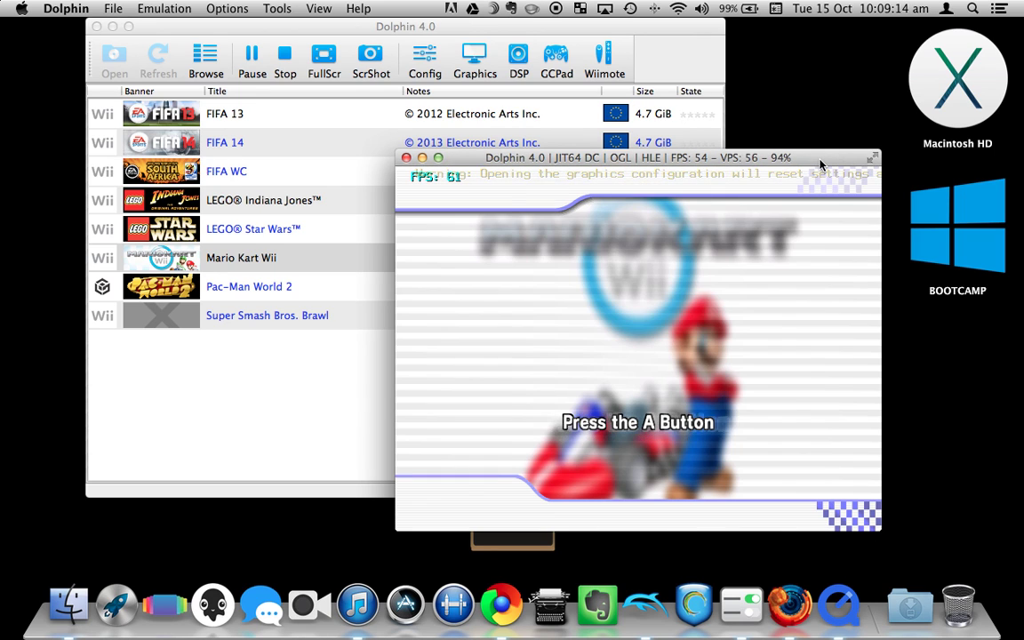
pyautogui.click(820, 165)
pyautogui.click(880, 200)
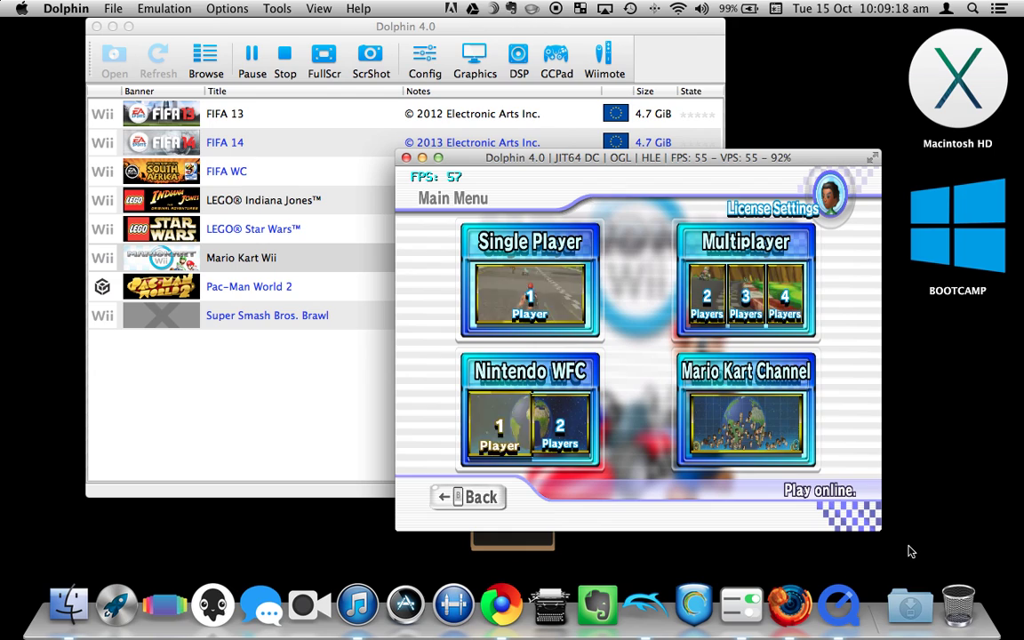
pyautogui.press('x')
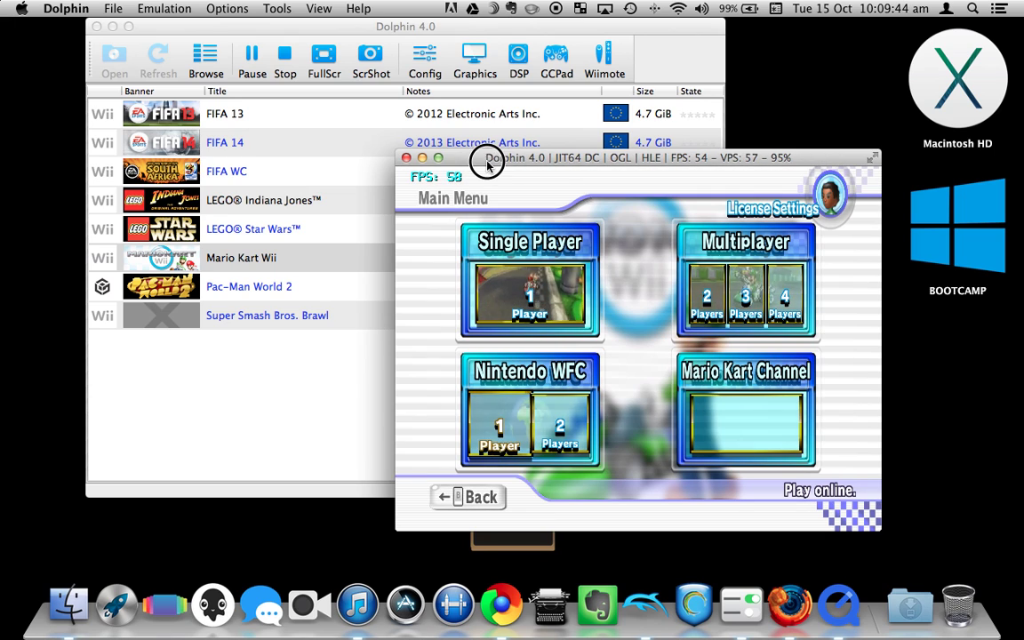
pyautogui.press('Escape')
# Step: Confirm stopping the emulation and switch to the desktop
pyautogui.press('Return')
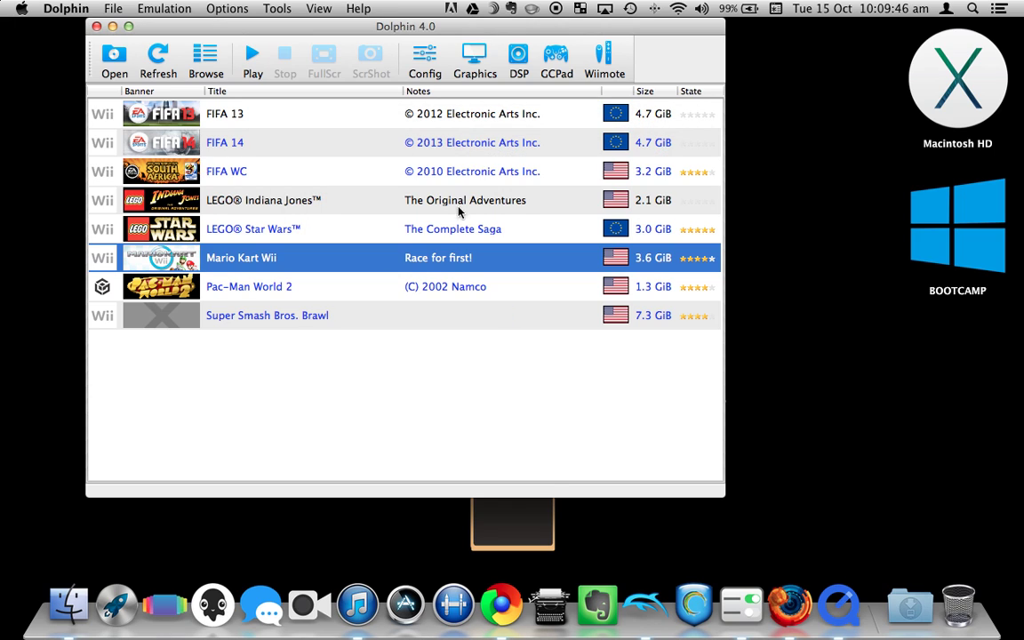
pyautogui.click(803, 370)
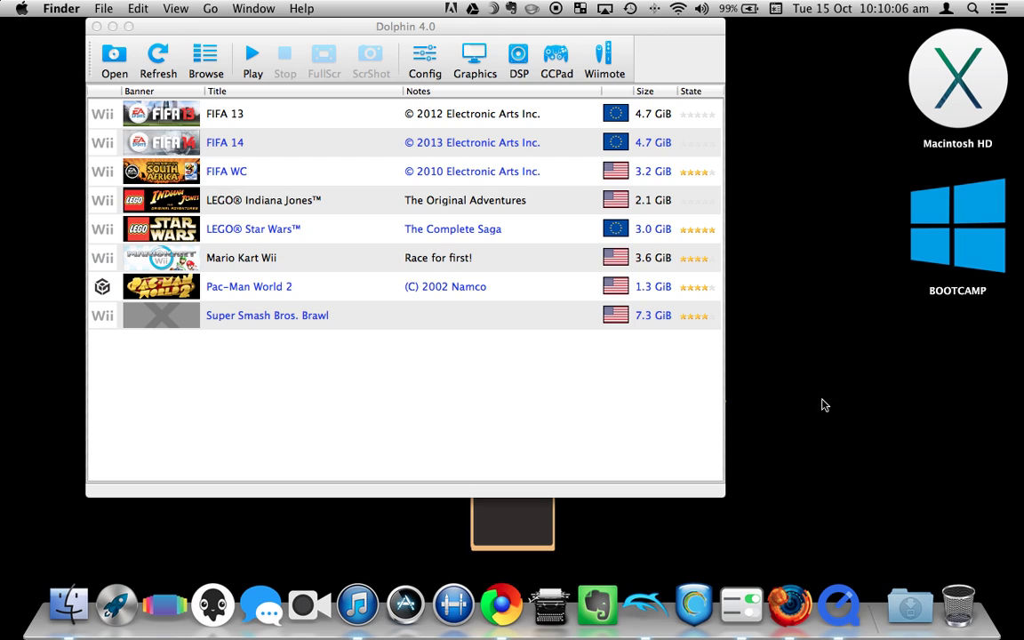
# Step: Download Dolphin Certificates.zip from the Dropbox page in Firefox and confirm saving it
pyautogui.click(794, 589)
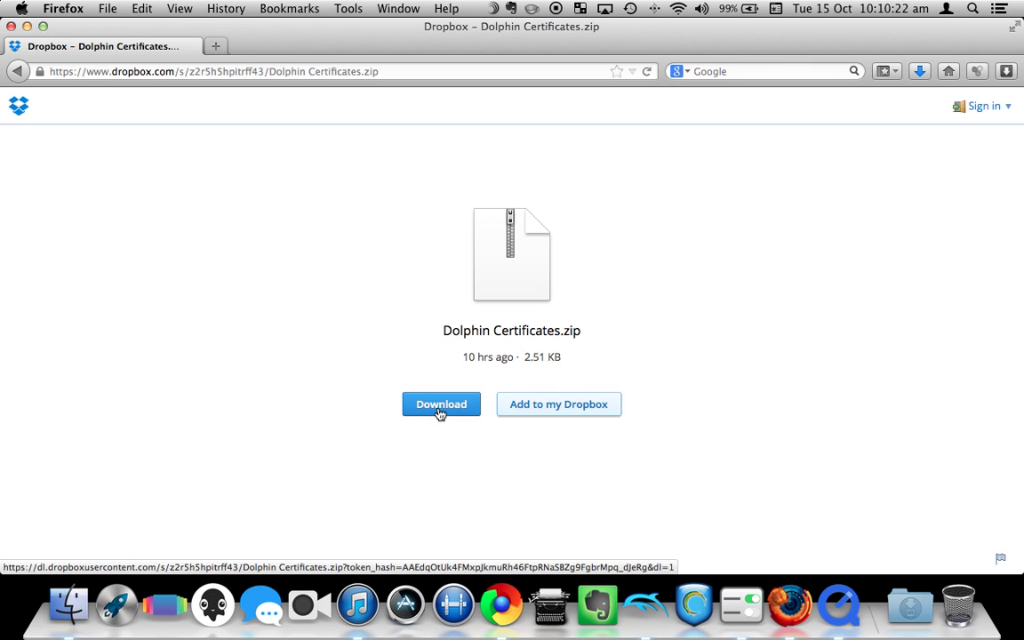
pyautogui.click(439, 411)
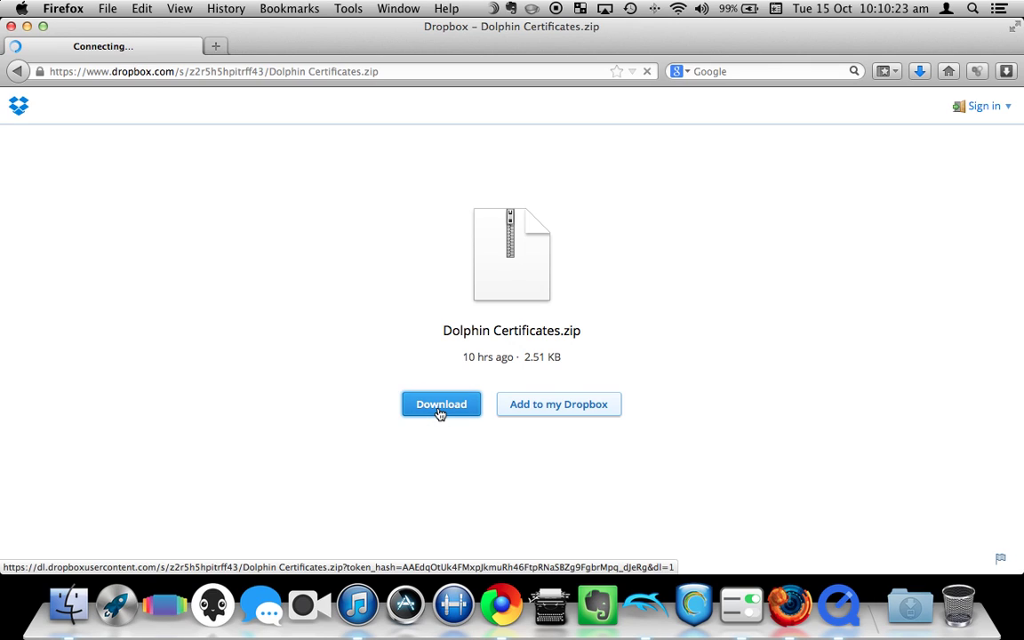
pyautogui.click(28, 29)
# Step: Move the certificates zip to the desktop, extract it with Archive Utility, and trash the zip
pyautogui.click(640, 403)
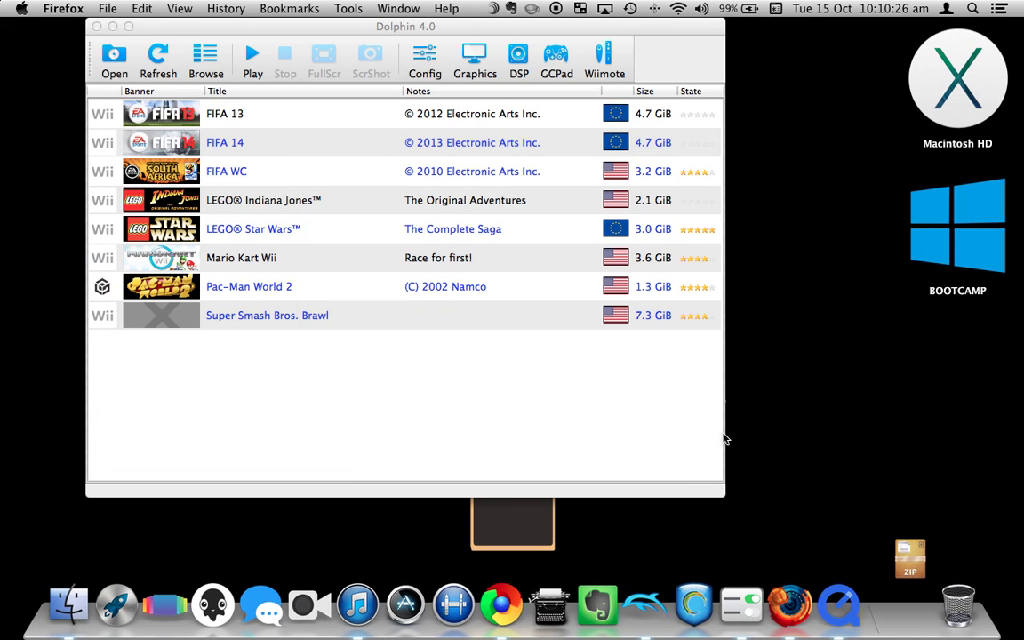
pyautogui.click(913, 601)
pyautogui.moveTo(845, 435)
pyautogui.mouseDown()
pyautogui.moveTo(954, 401)
pyautogui.moveTo(945, 396)
pyautogui.mouseUp()
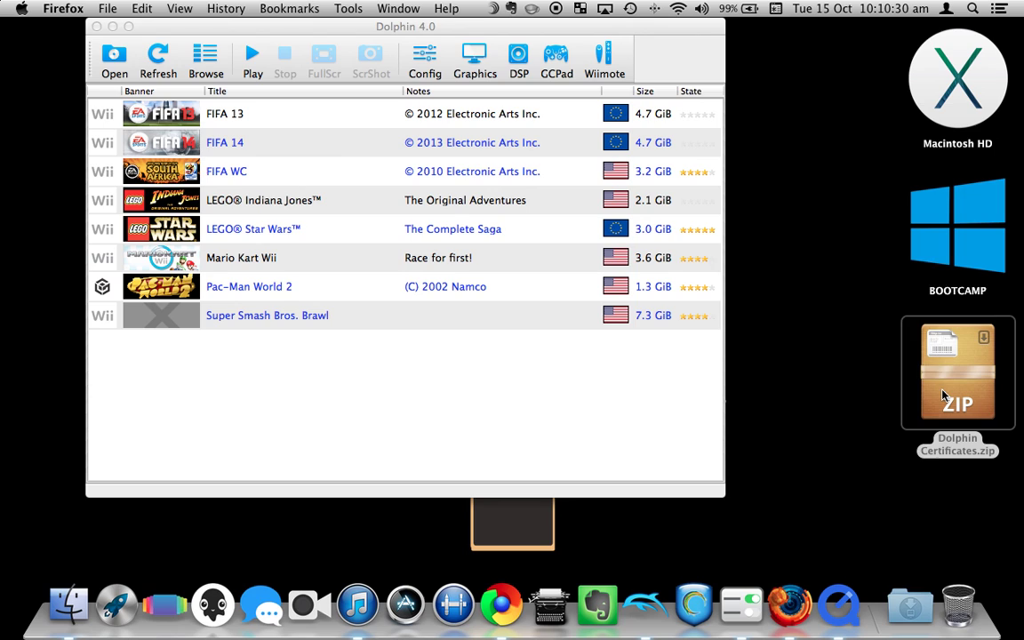
pyautogui.rightClick(945, 397)
pyautogui.moveTo(735, 282)
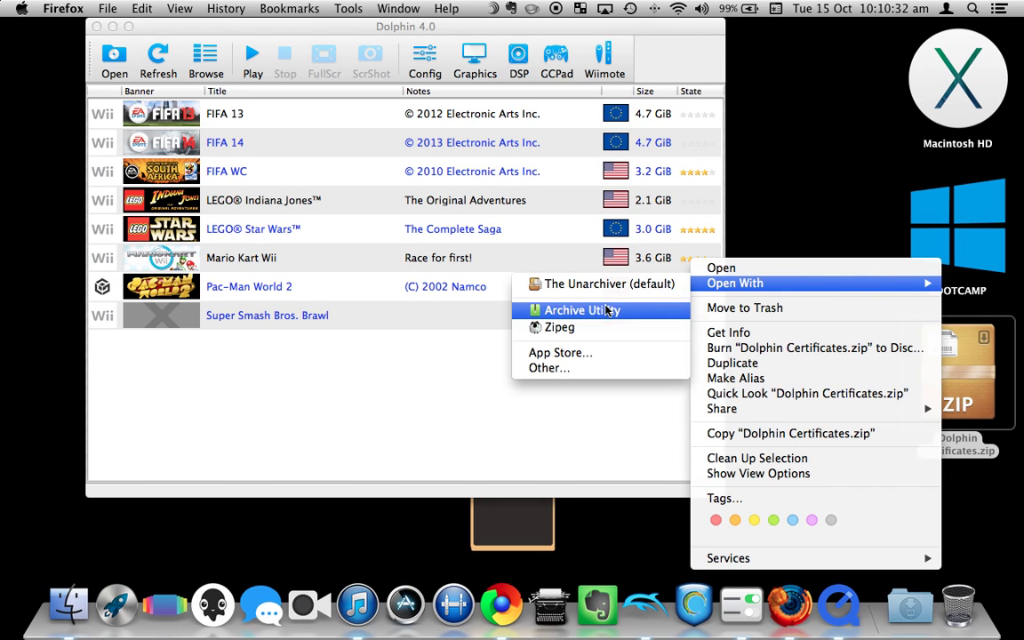
pyautogui.click(547, 310)
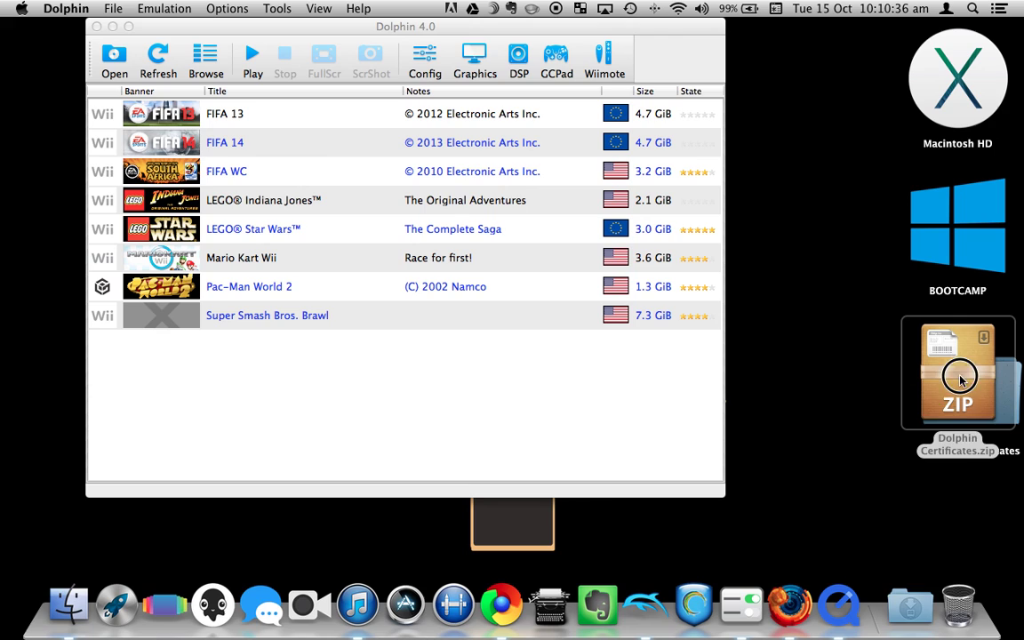
pyautogui.moveTo(958, 373); pyautogui.dragTo(947, 610)
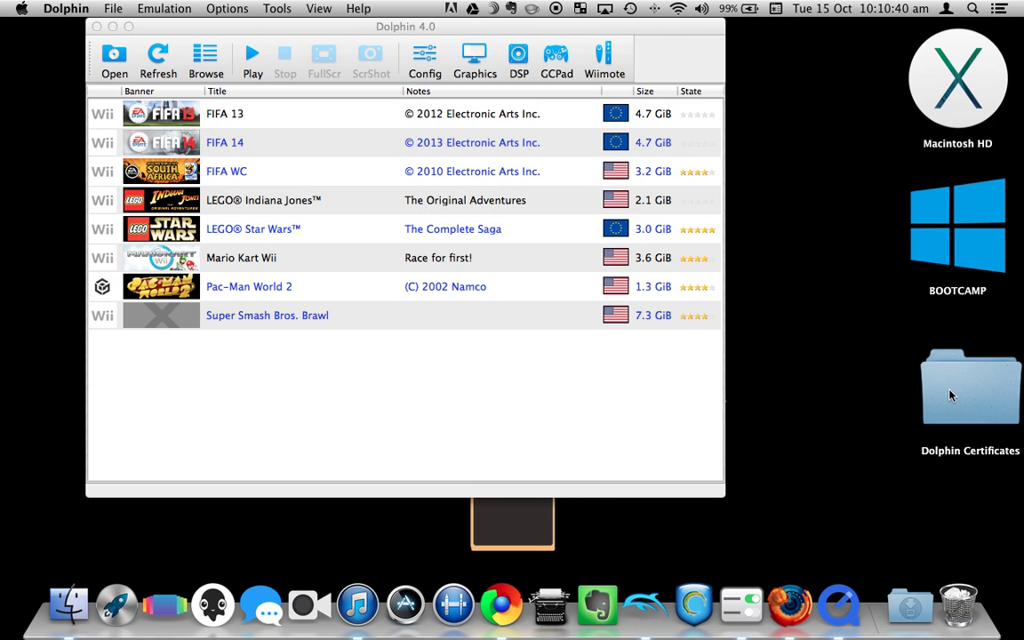
# Step: Open the Dolphin Certificates folder and copy clientca.pem, clientcakey.pem and rootca.pem
pyautogui.doubleClick(950, 396)
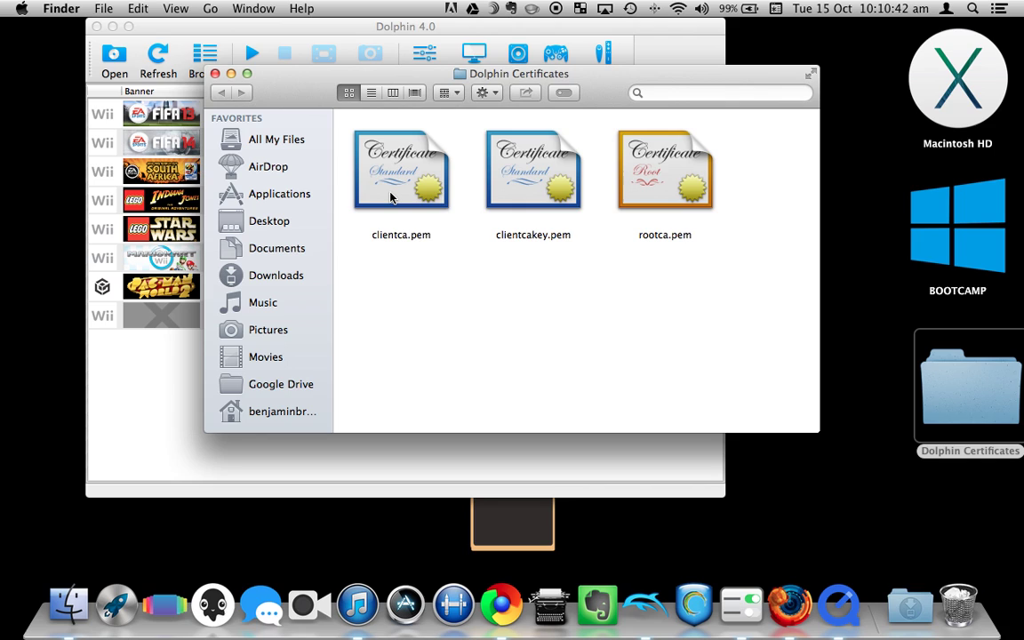
pyautogui.click(390, 194)
pyautogui.press('super+a')
pyautogui.rightClick(390, 195)
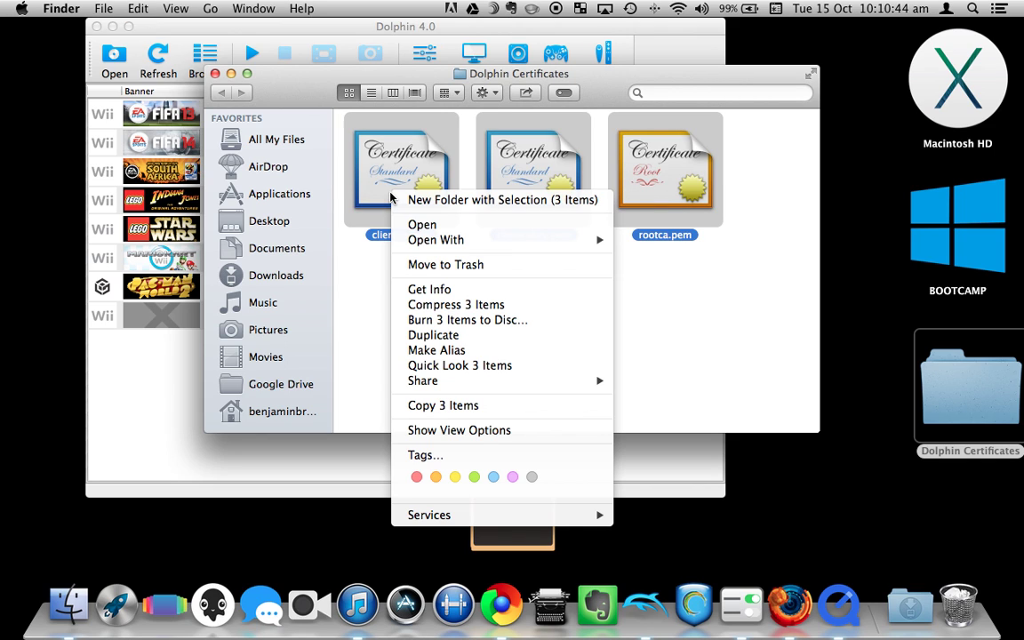
pyautogui.click(435, 405)
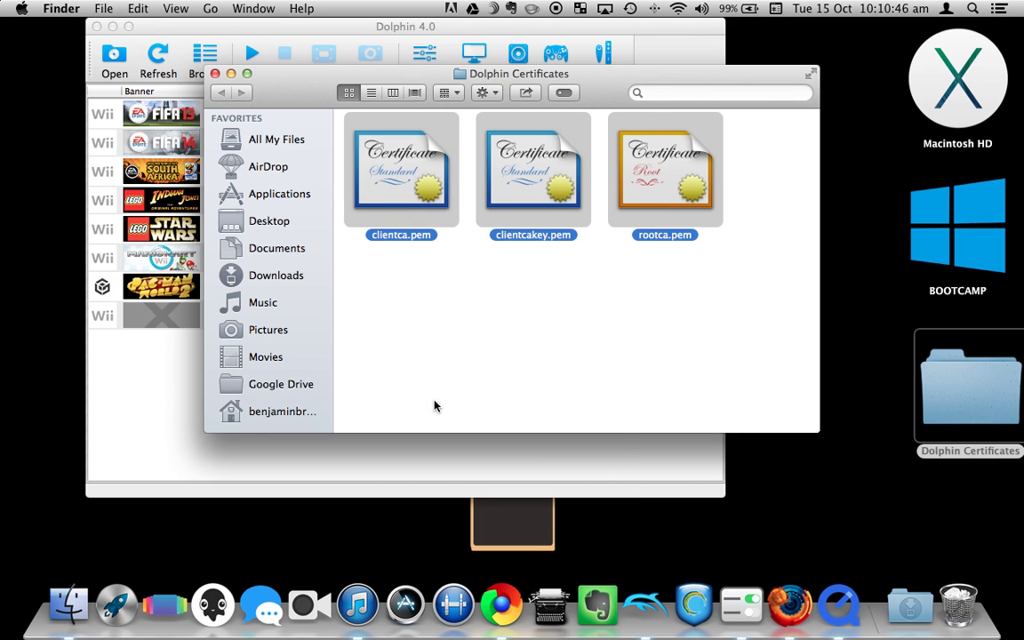
pyautogui.doubleClick(539, 76)
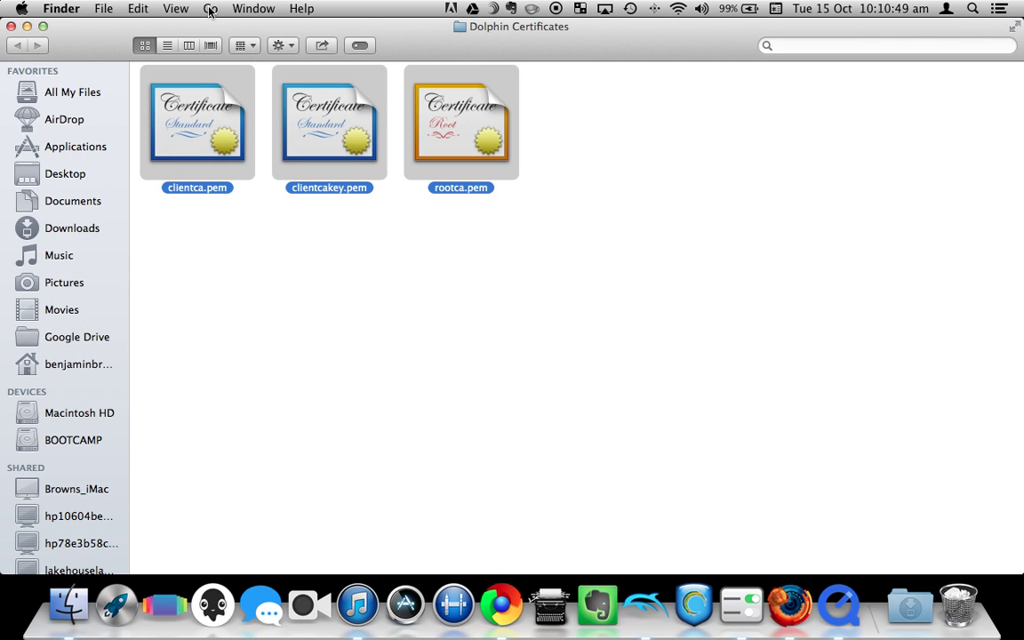
pyautogui.click(211, 9)
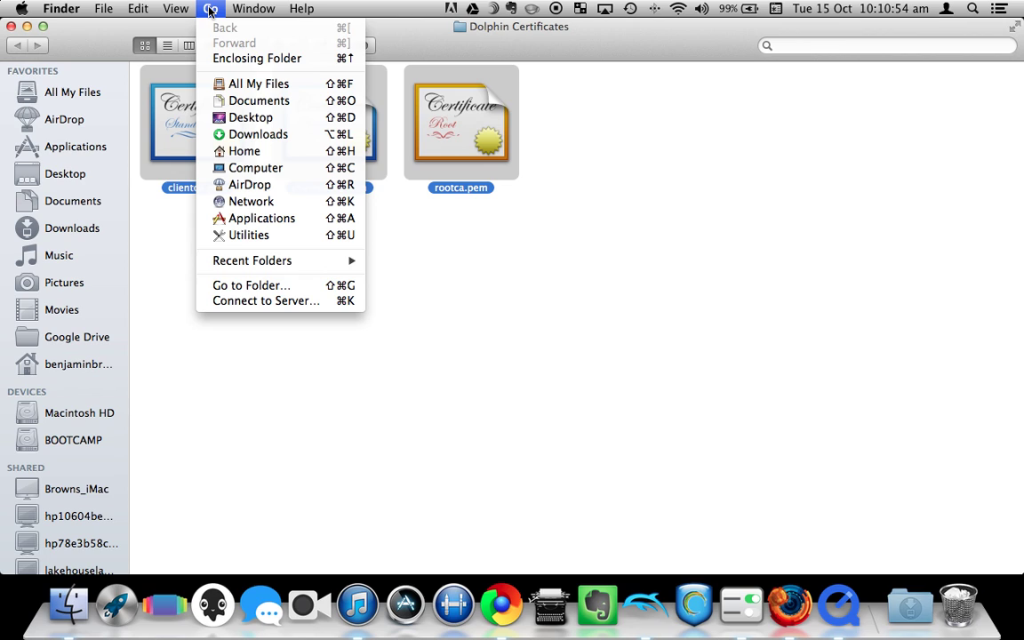
# Step: Paste the three certificates into Library/Application Support/Dolphin/Wii, then close that window
pyautogui.press('alt')
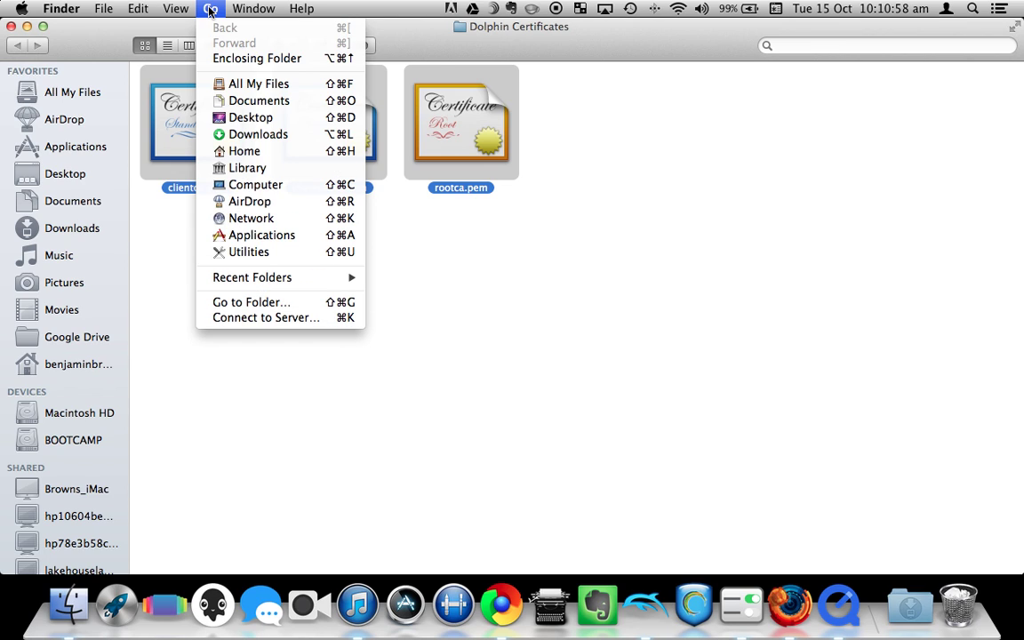
pyautogui.click(238, 168)
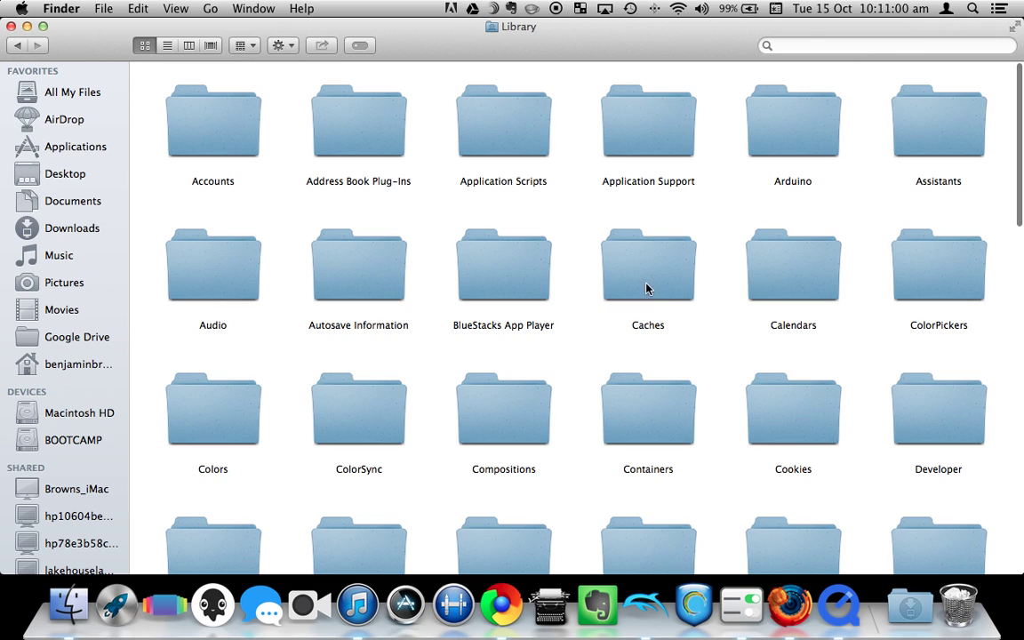
pyautogui.doubleClick(653, 128)
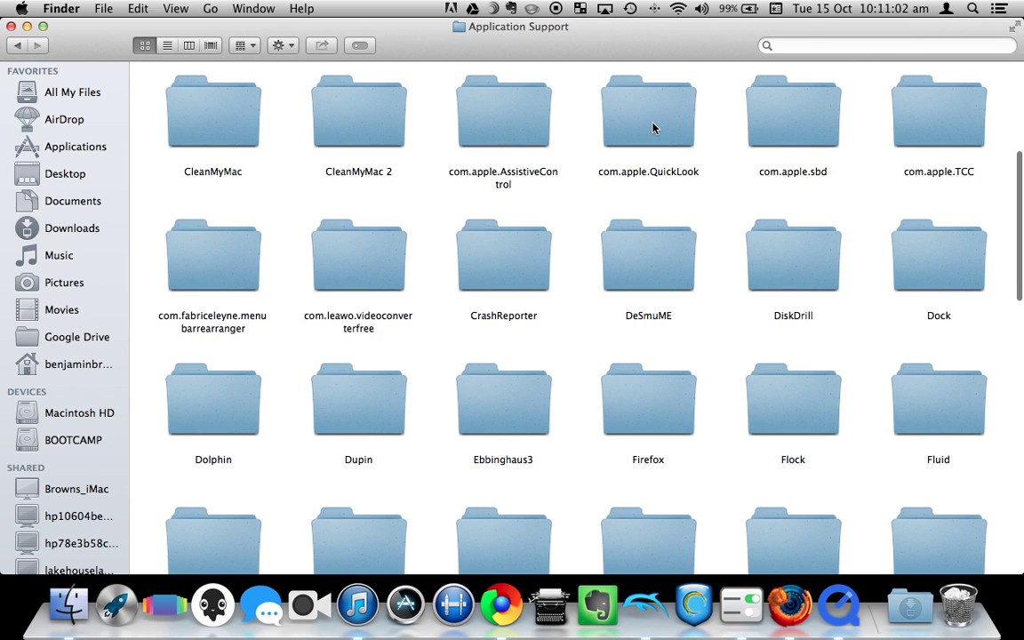
pyautogui.doubleClick(220, 418)
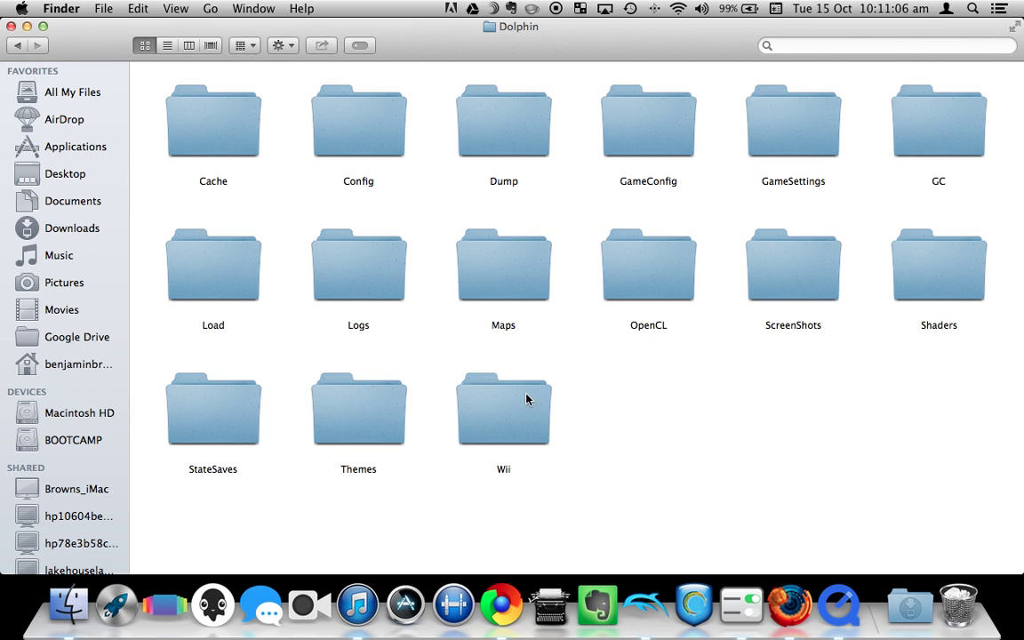
pyautogui.doubleClick(525, 399)
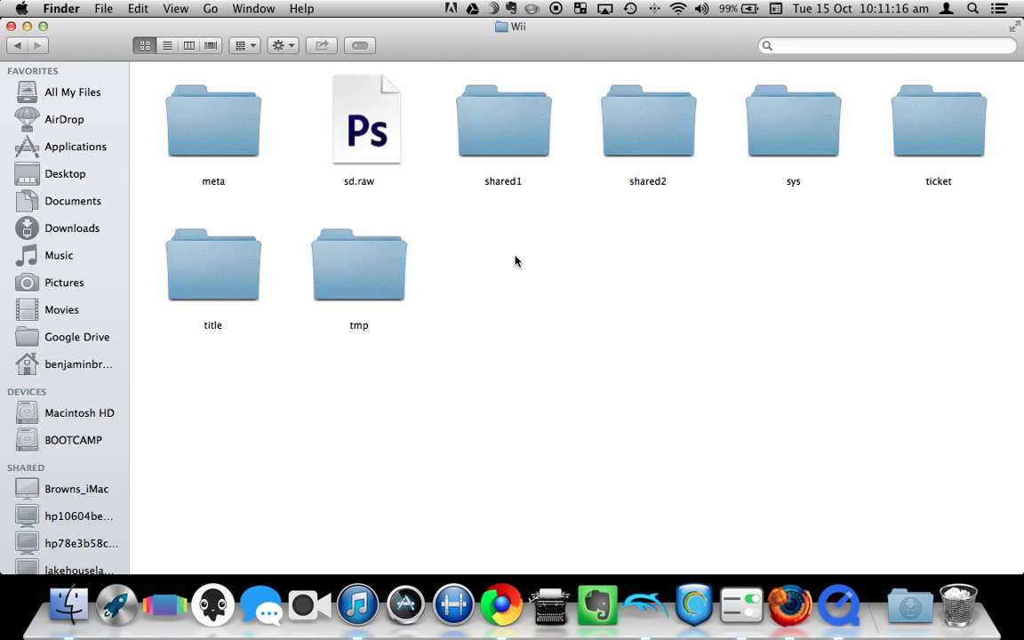
pyautogui.rightClick(493, 268)
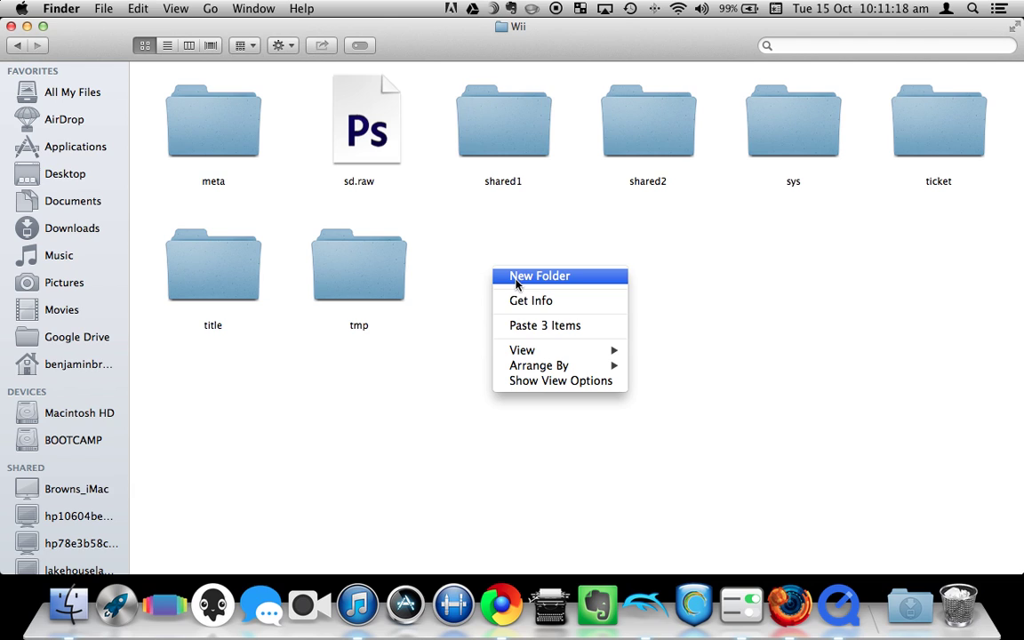
pyautogui.click(537, 326)
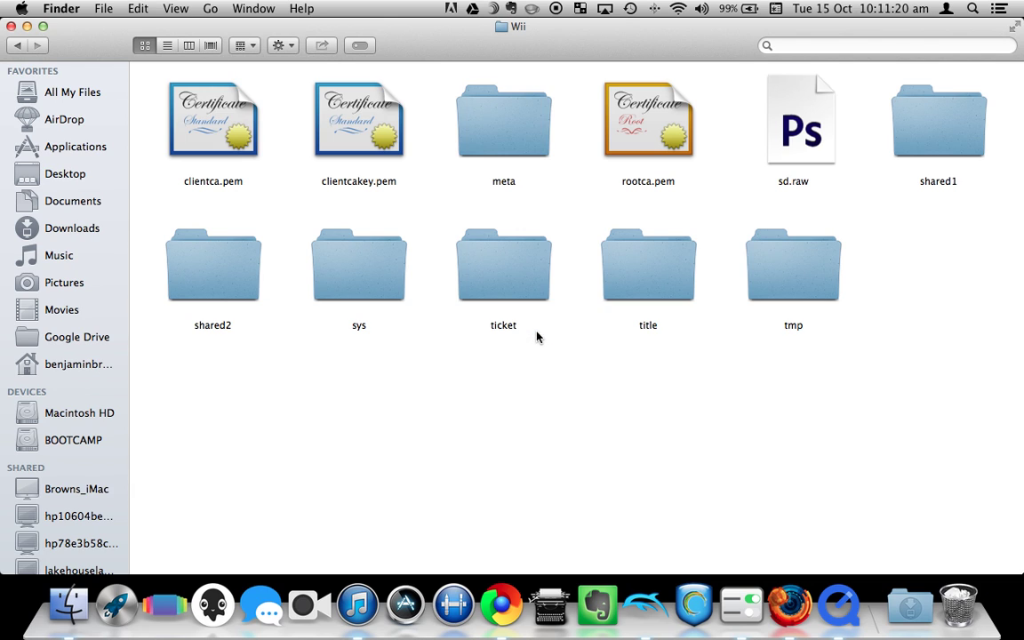
pyautogui.click(10, 26)
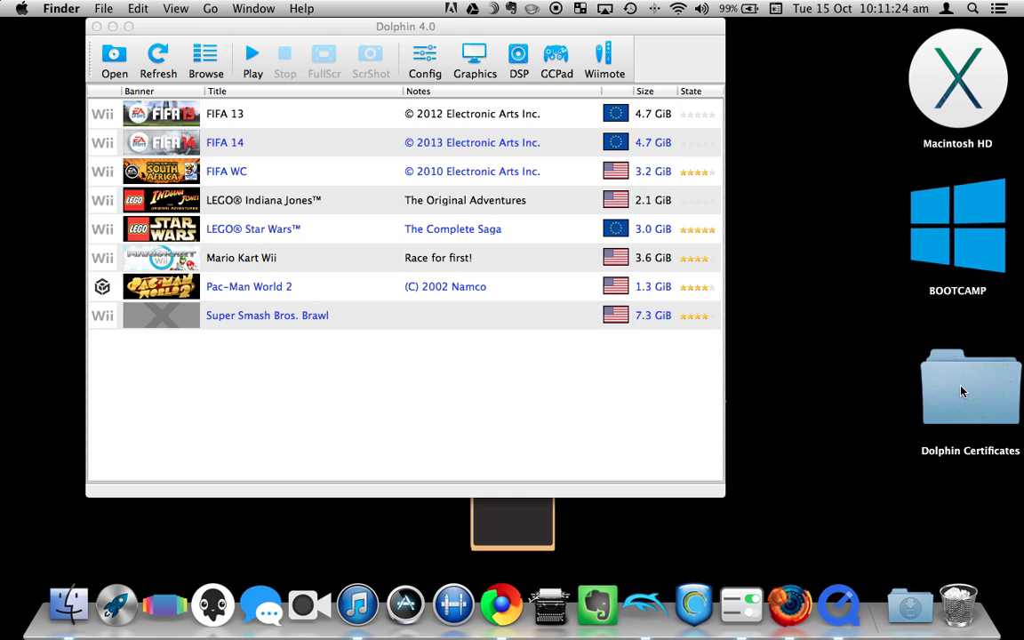
# Step: Trash the Dolphin Certificates folder, restart Dolphin, and relaunch Mario Kart Wii
pyautogui.moveTo(969, 387); pyautogui.dragTo(946, 566)
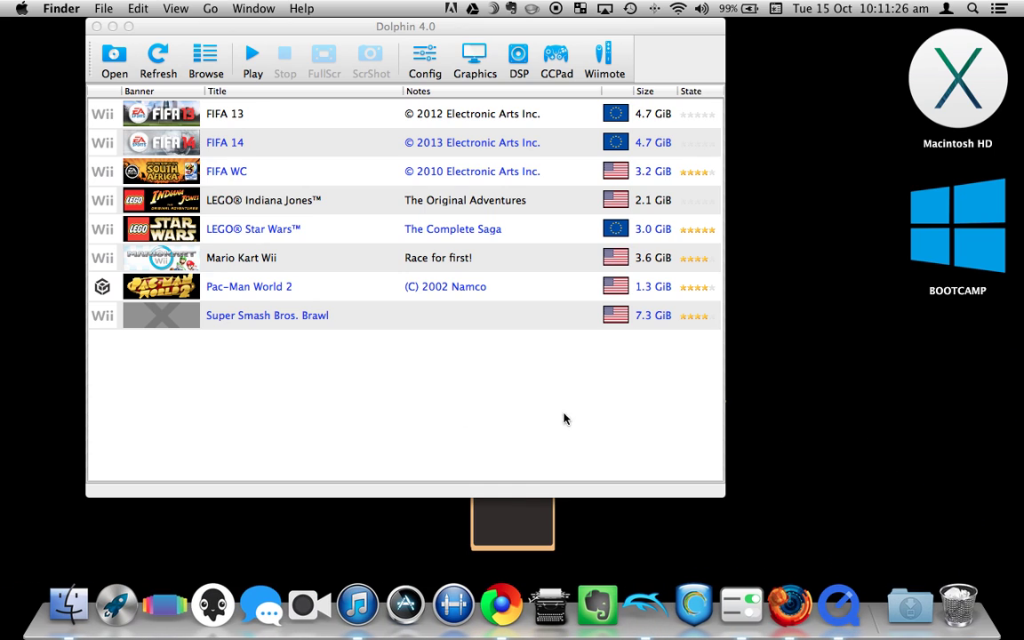
pyautogui.doubleClick(267, 257)
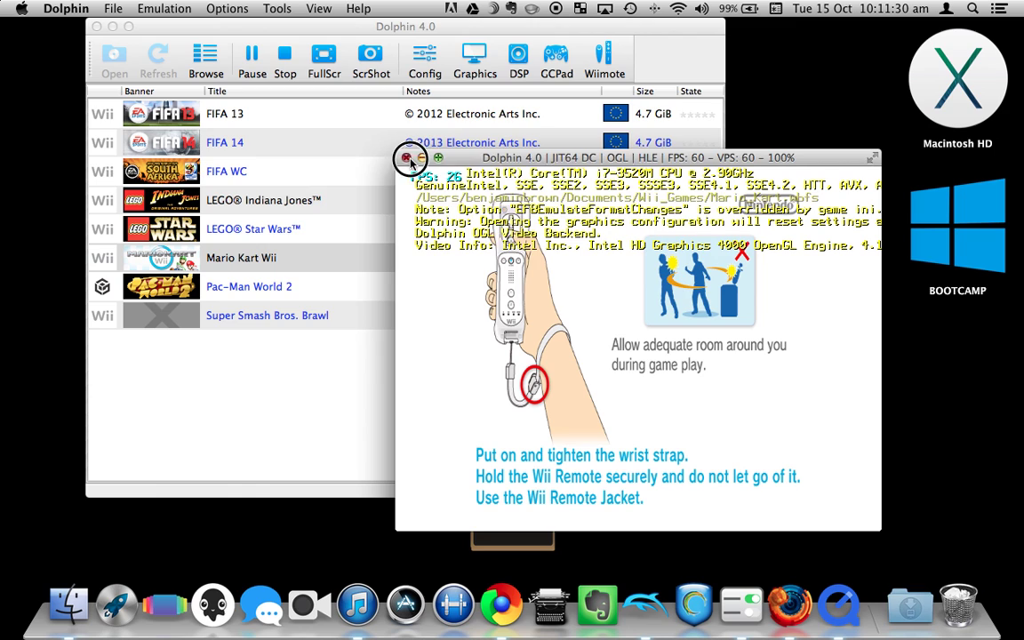
pyautogui.click(405, 158)
pyautogui.press('Return')
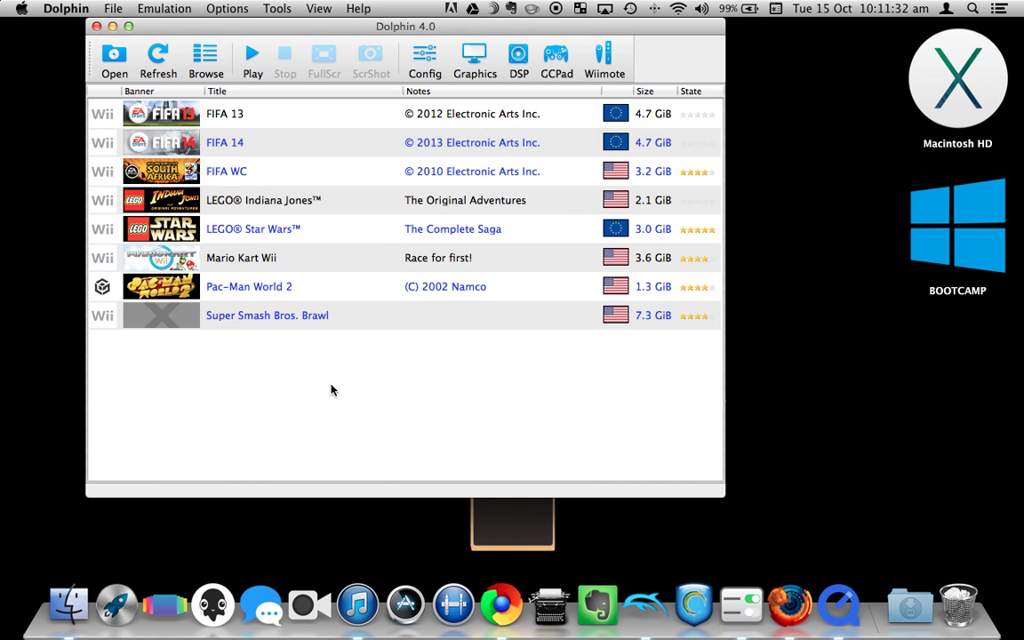
pyautogui.press('super+w')
pyautogui.click(647, 603)
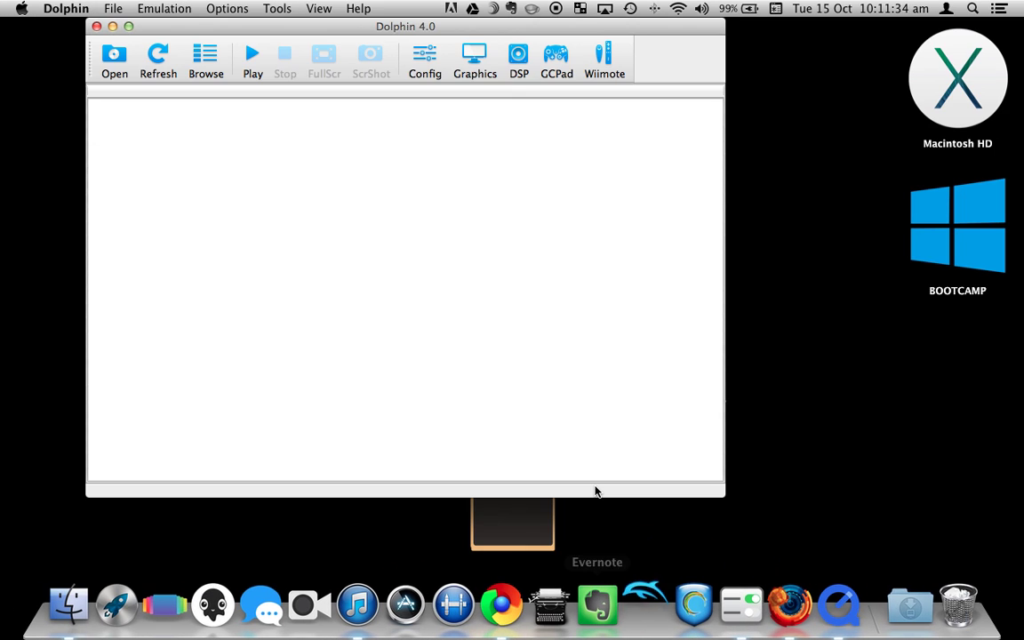
pyautogui.doubleClick(258, 258)
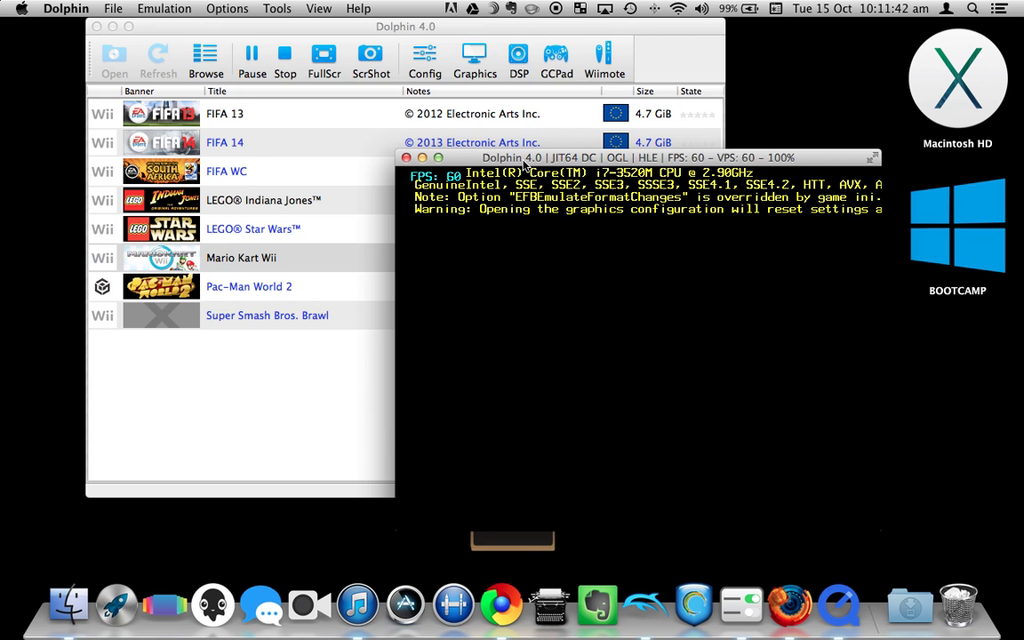
# Step: Pass the title and license screens, enter Nintendo WFC, and open the Worldwide menu
pyautogui.click(525, 165)
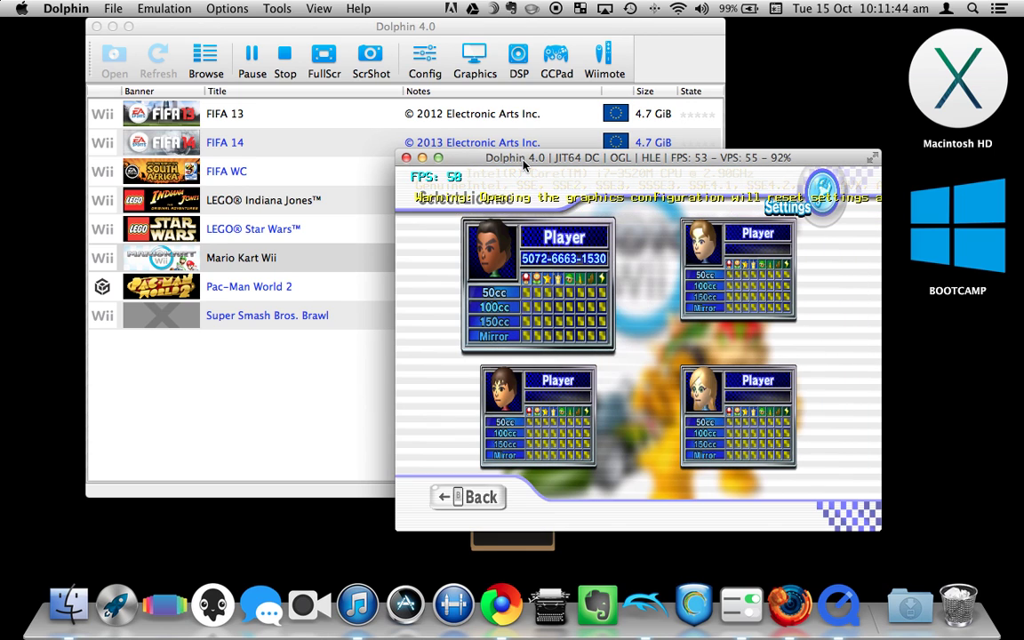
pyautogui.click(524, 165)
pyautogui.press('Down')
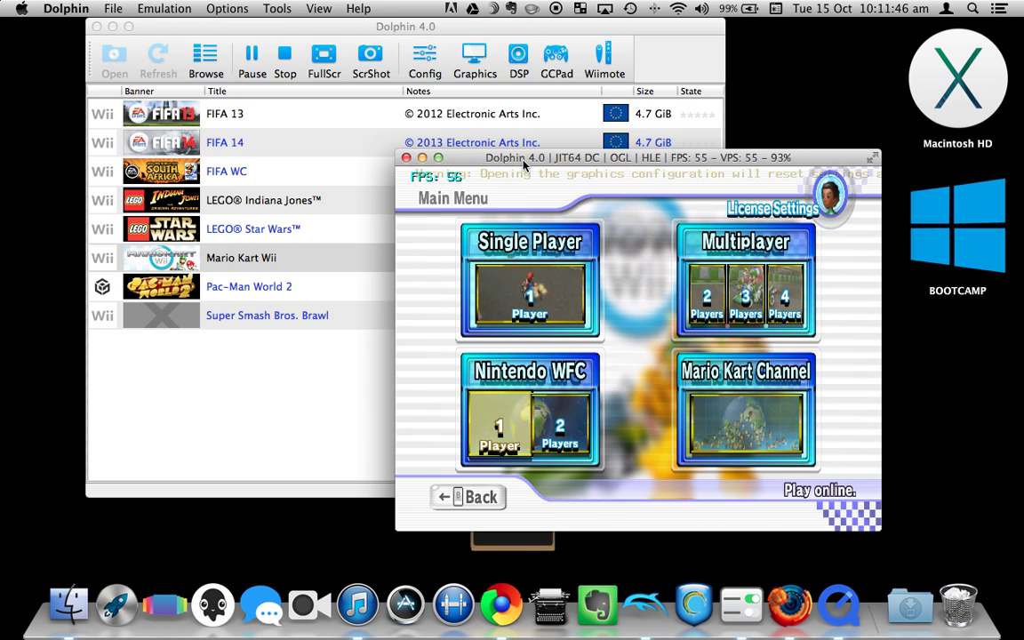
pyautogui.click(525, 164)
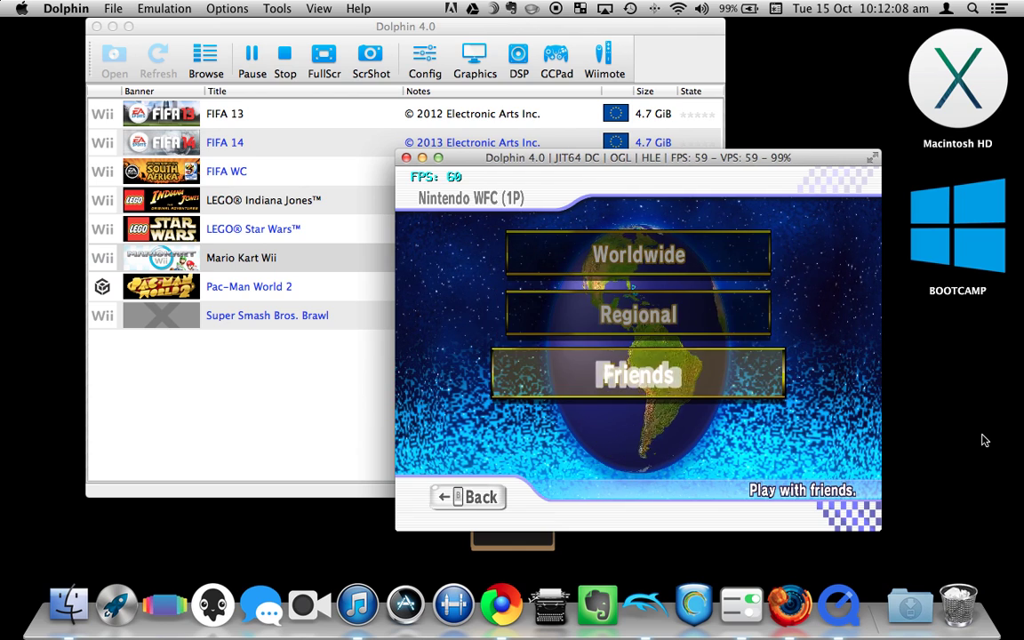
pyautogui.press('Down')
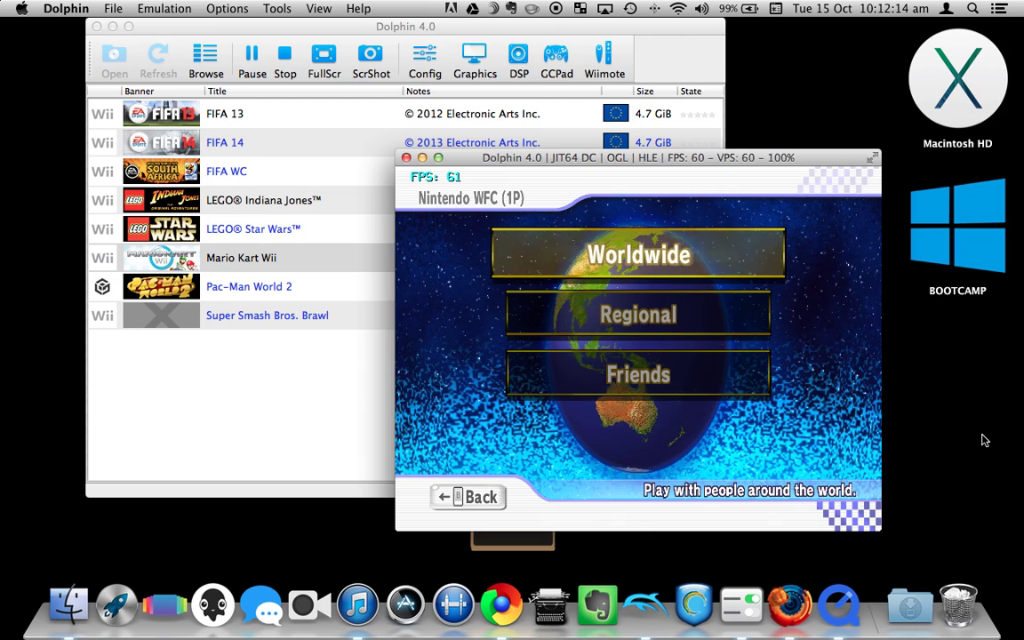
pyautogui.press('x')
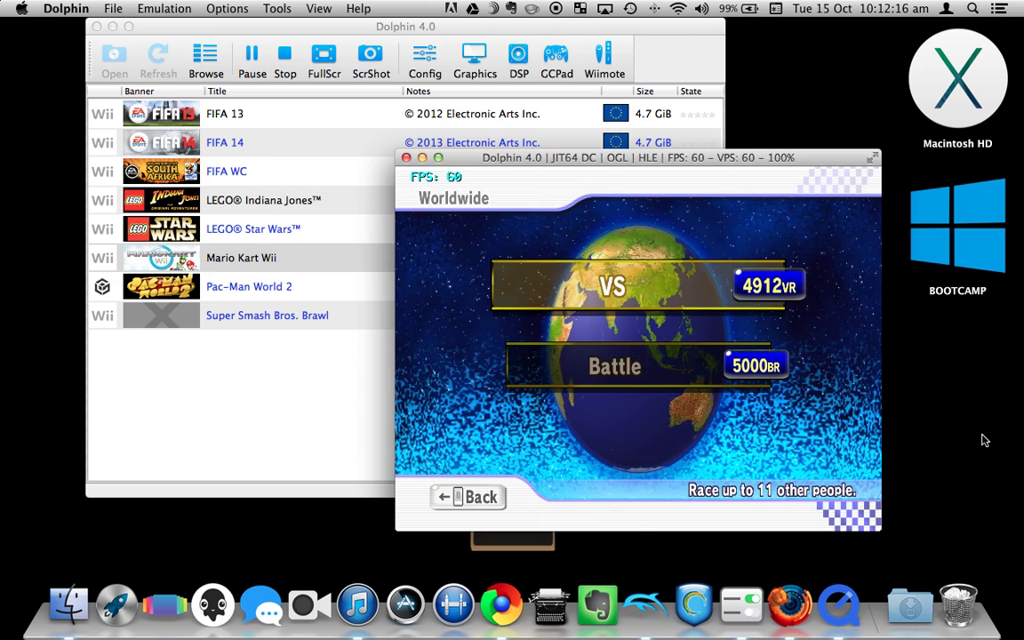
# Step: Return to the WFC menu, open Friends, and try Find a Friend with no friends registered
pyautogui.press('z')
pyautogui.press('Down')
pyautogui.press('Down')
pyautogui.press('x')
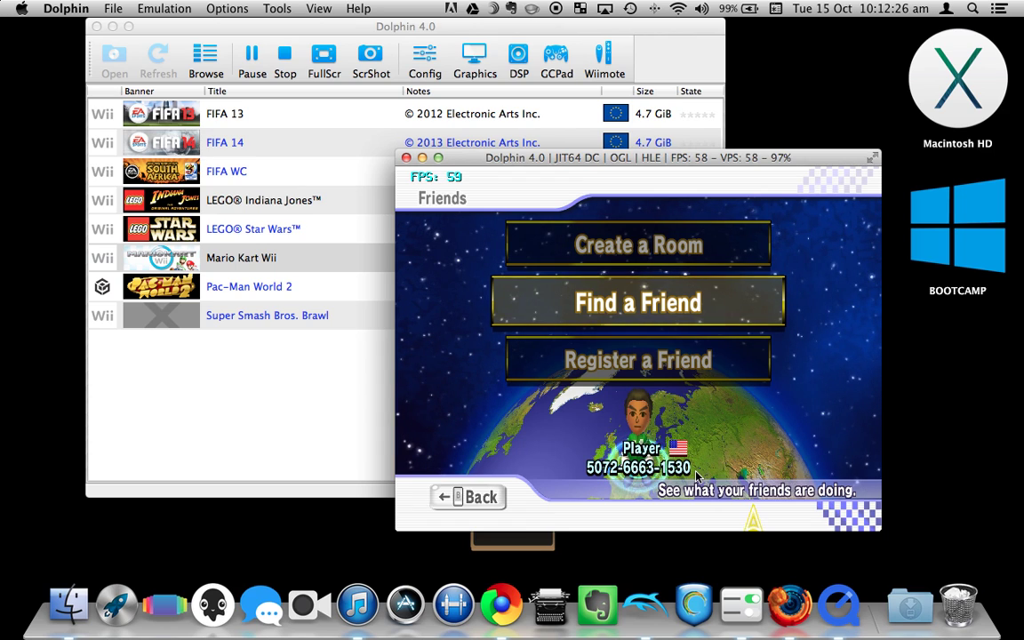
pyautogui.press('Down')
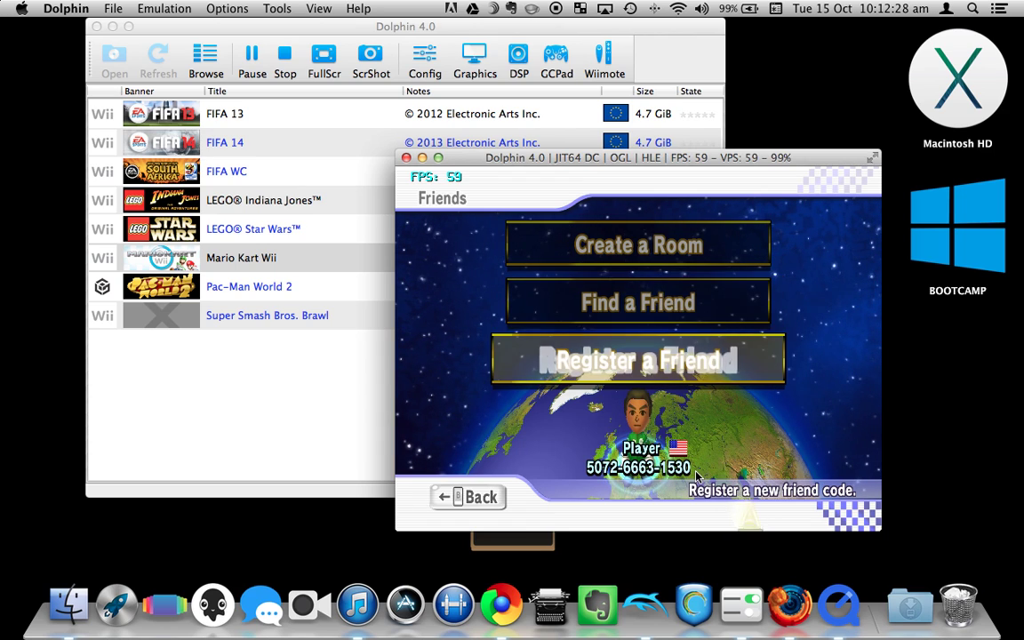
pyautogui.press('Up')
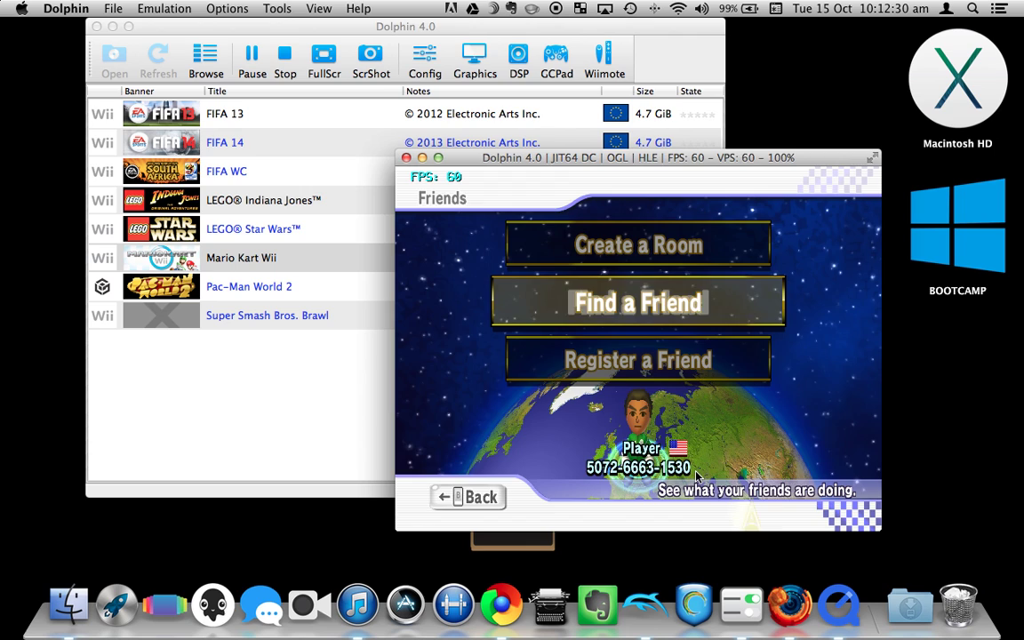
pyautogui.press('Return')
pyautogui.click(696, 478)
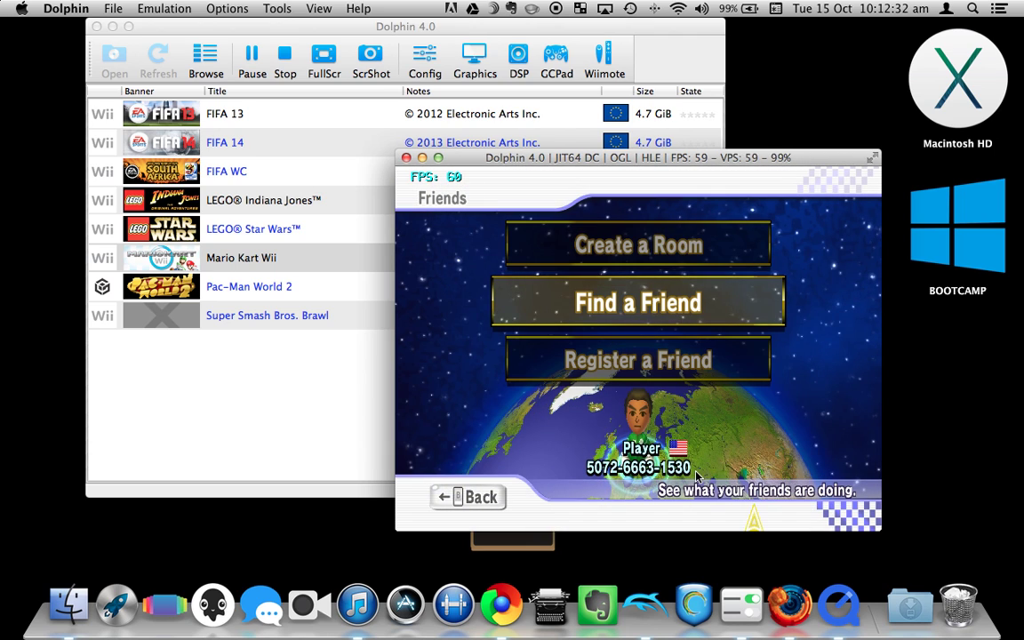
pyautogui.press('Down')
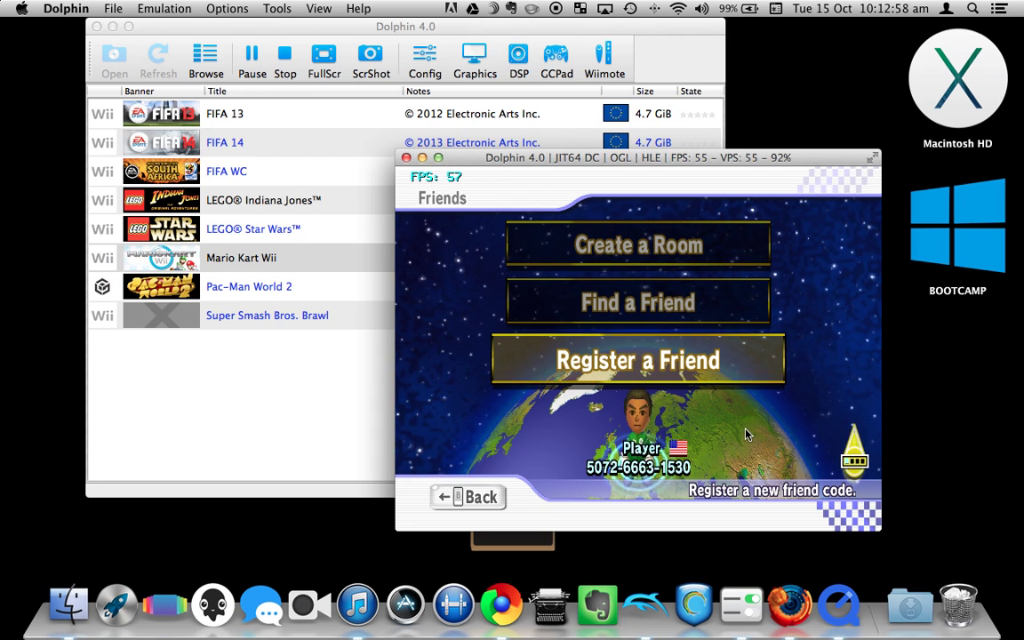
# Step: Enter Worldwide VS races as Koopa Troopa driving the Mini Beast kart
pyautogui.rightClick(685, 387)
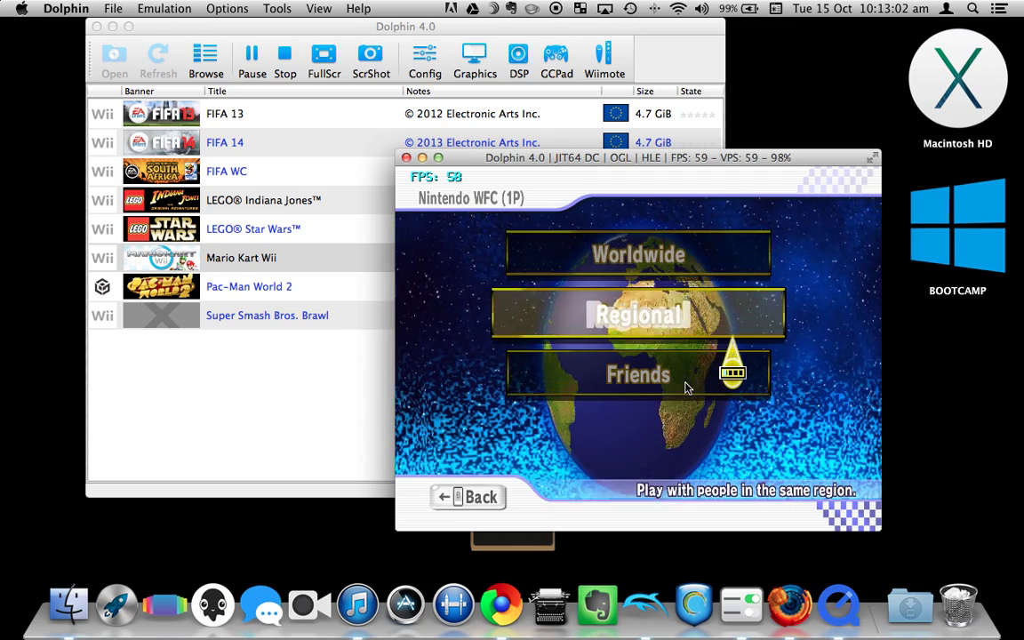
pyautogui.click(641, 256)
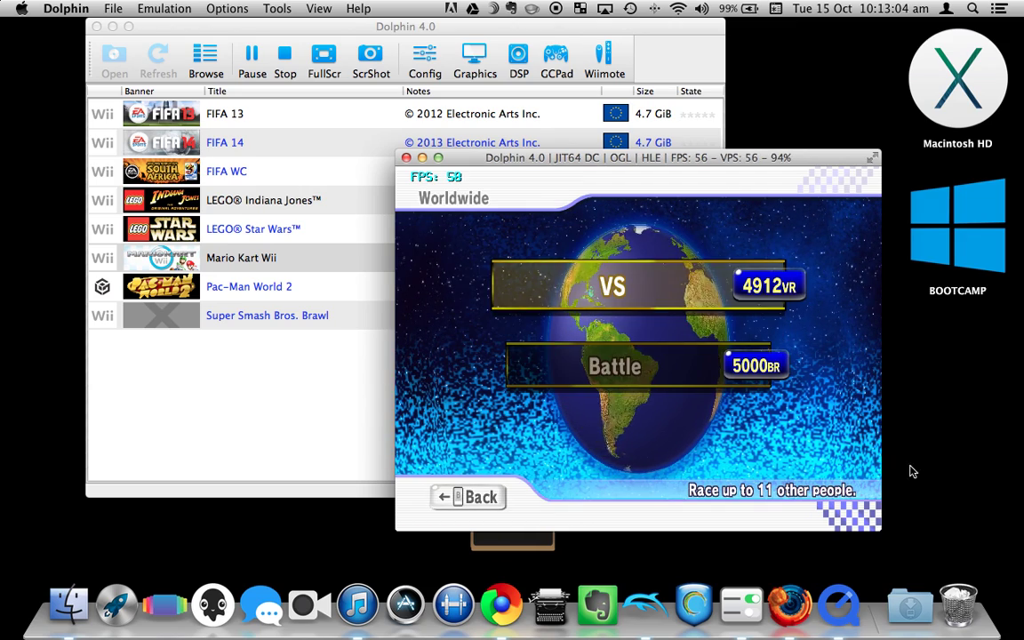
pyautogui.press('Return')
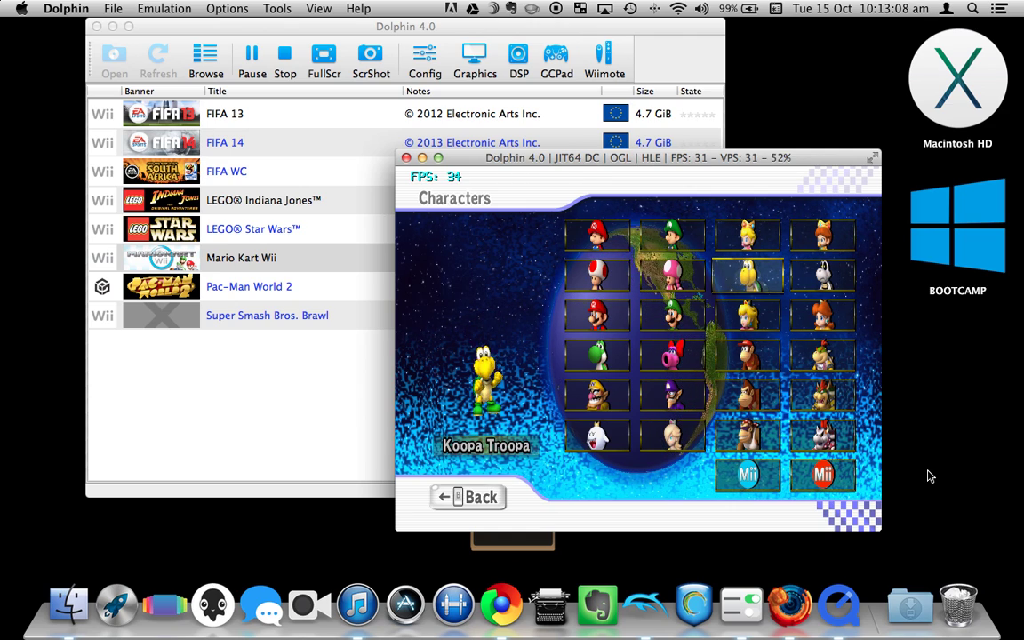
pyautogui.press('Return')
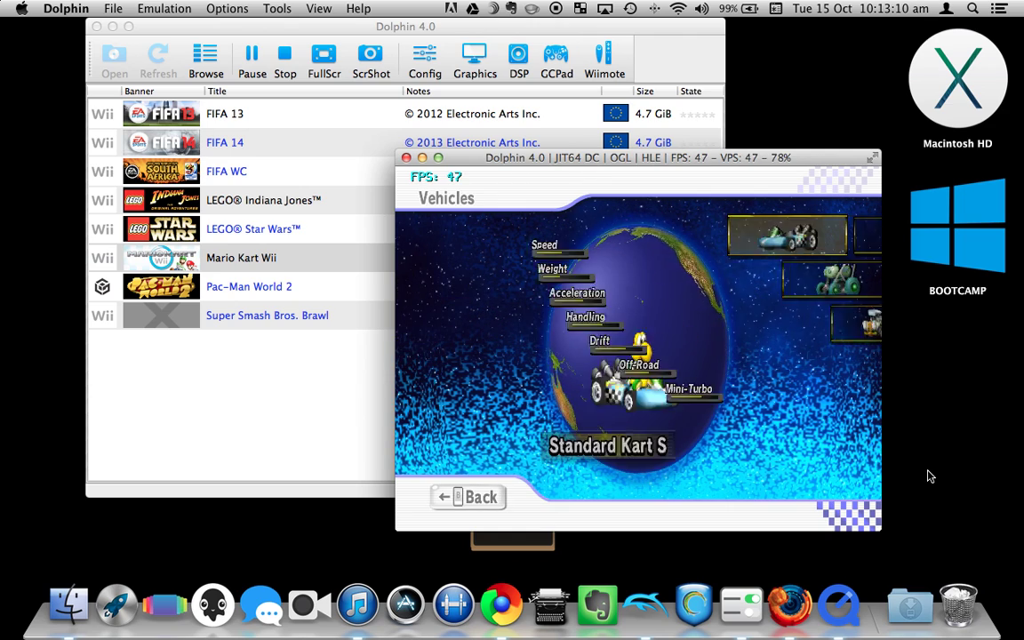
pyautogui.press('Down')
pyautogui.press('Down')
pyautogui.press('Return')
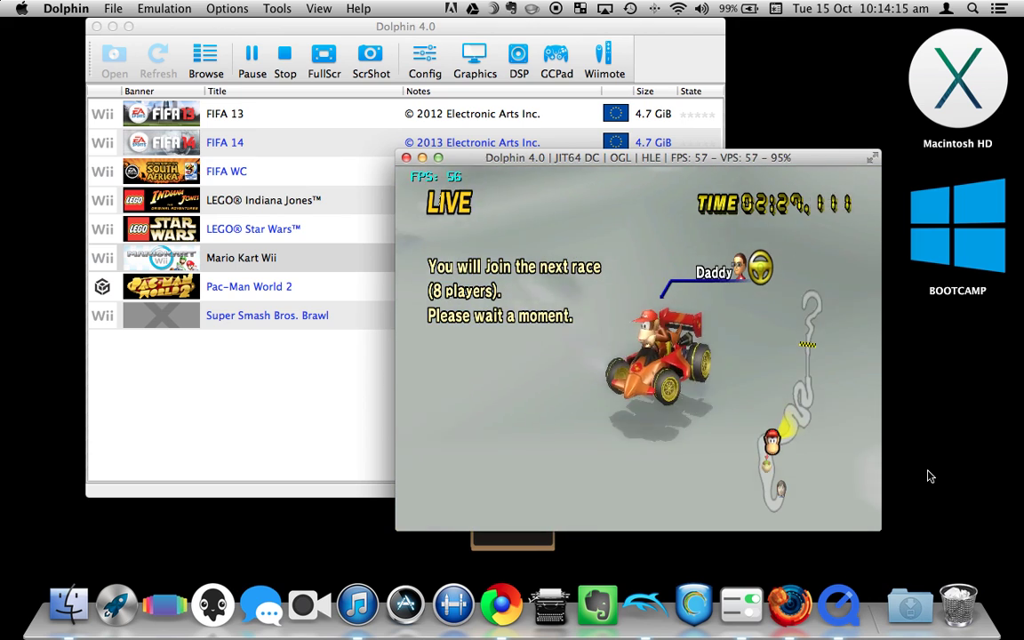
pyautogui.press('Escape')
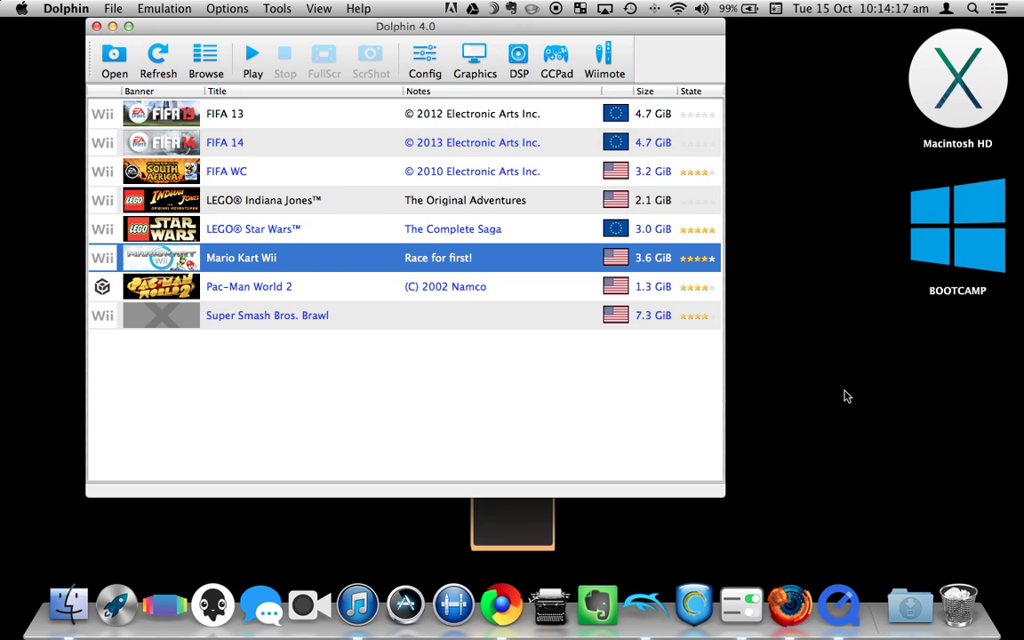
pyautogui.click(847, 396)
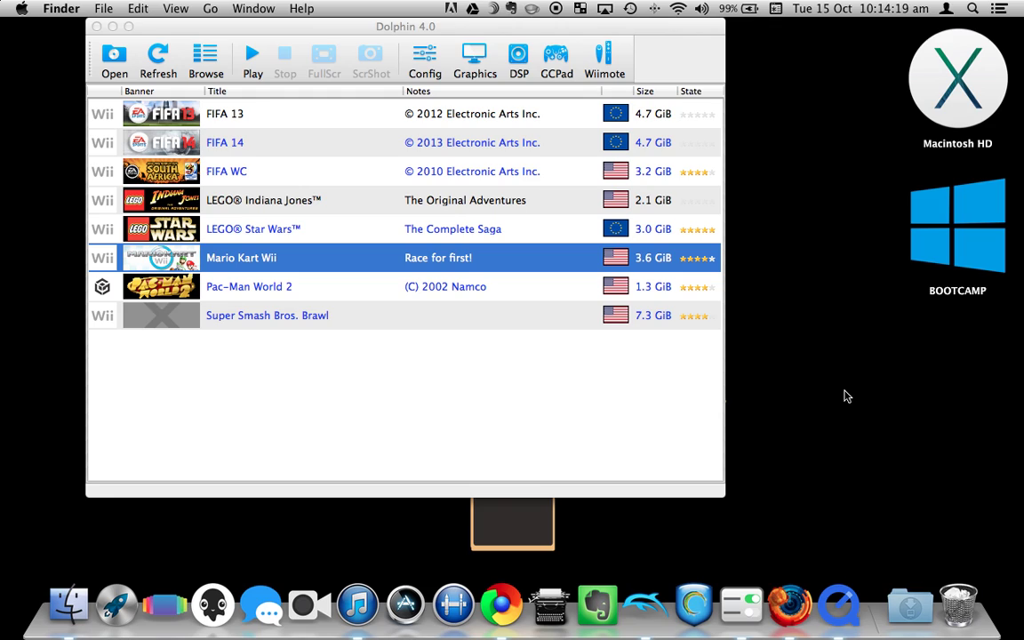